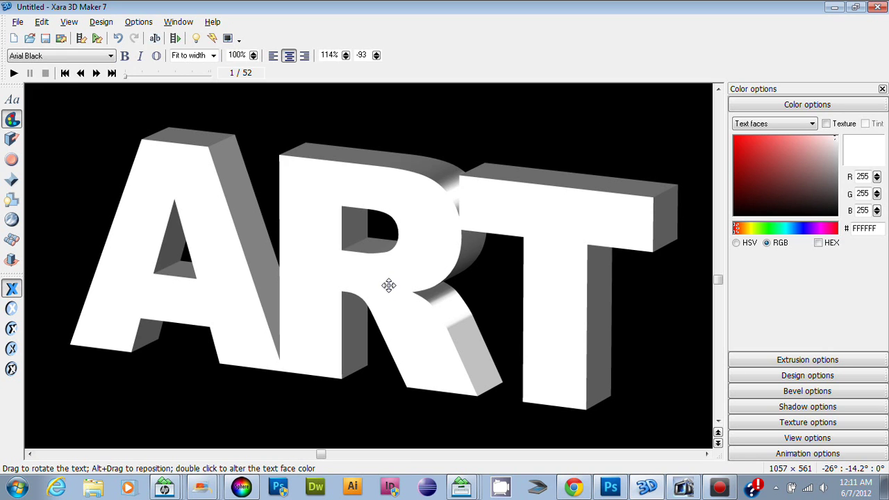
Rotate the ART text until its angle reads about -31°, -9.2°
mouse_move(389, 285)
mouse_down()
mouse_move(429, 290)
mouse_move(440, 268)
mouse_move(481, 287)
mouse_move(432, 318)
mouse_move(364, 276)
mouse_move(349, 327)
mouse_move(338, 260)
mouse_move(393, 281)
mouse_move(370, 285)
mouse_move(387, 281)
mouse_up()
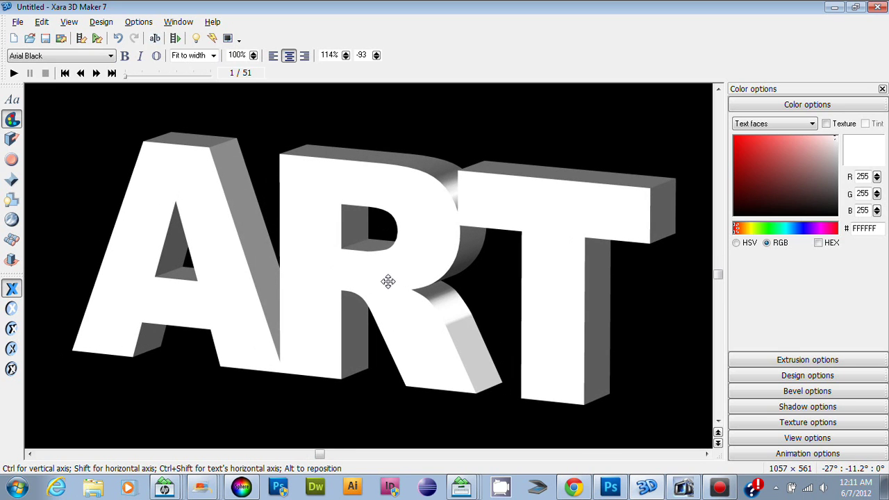
drag(321, 295, 333, 268)
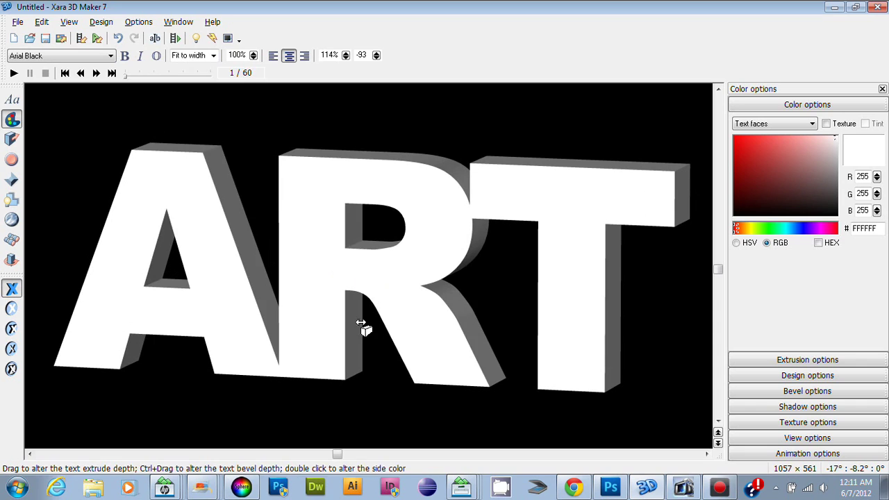
drag(419, 279, 454, 278)
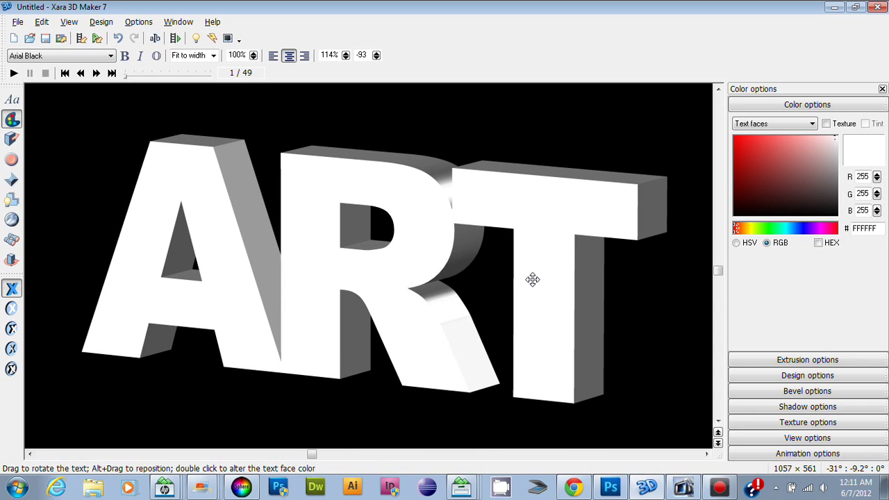
Apply the default cream-and-gold pattern to the ART letter faces at 100% size, 0° angle
click(775, 422)
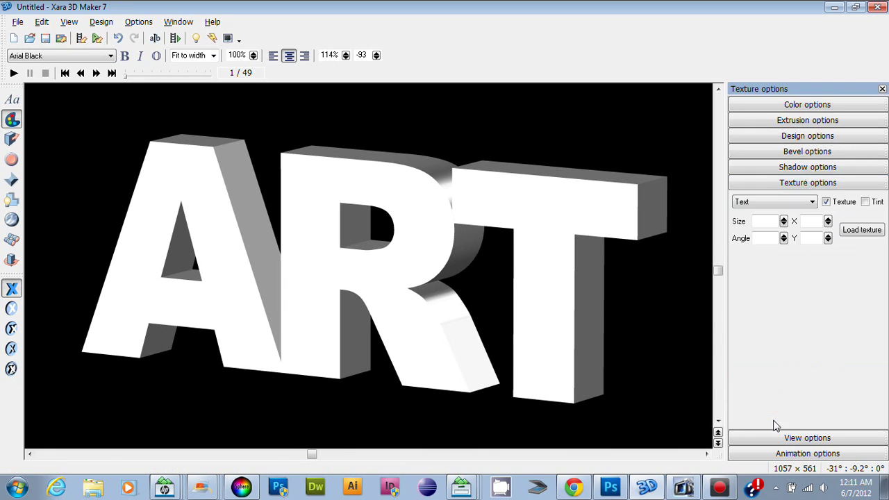
click(825, 201)
click(812, 202)
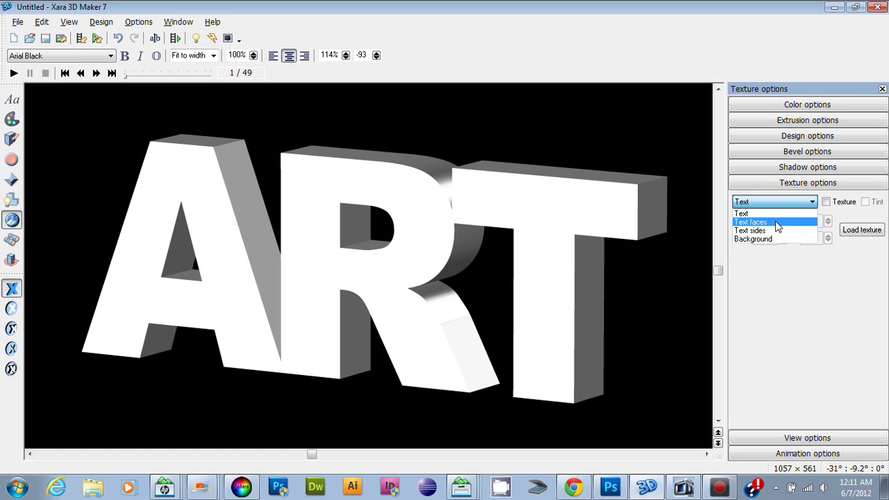
click(776, 222)
click(781, 202)
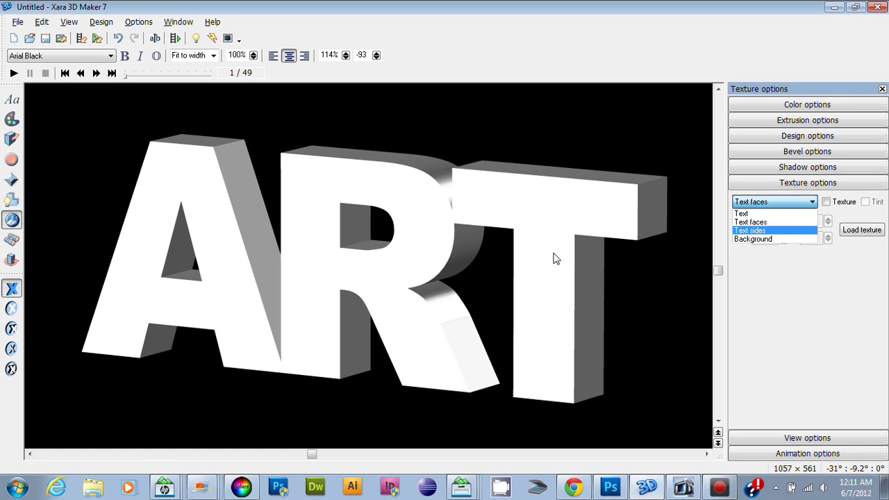
click(785, 231)
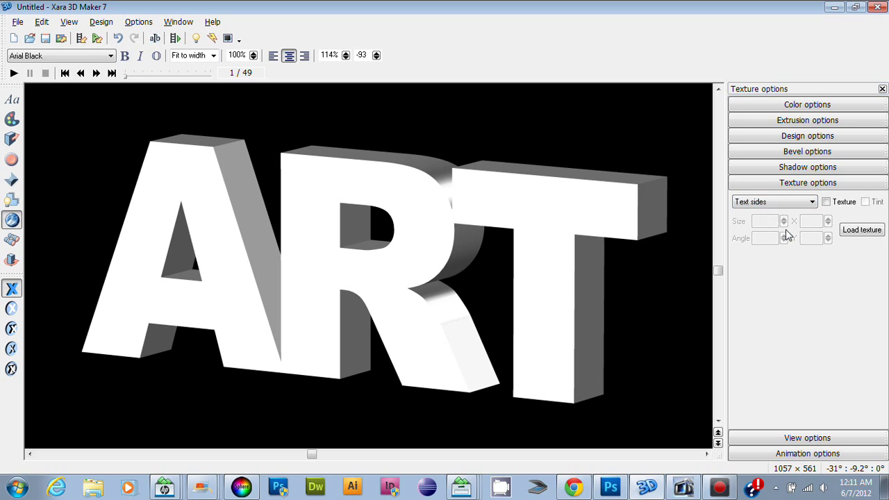
click(788, 203)
click(767, 239)
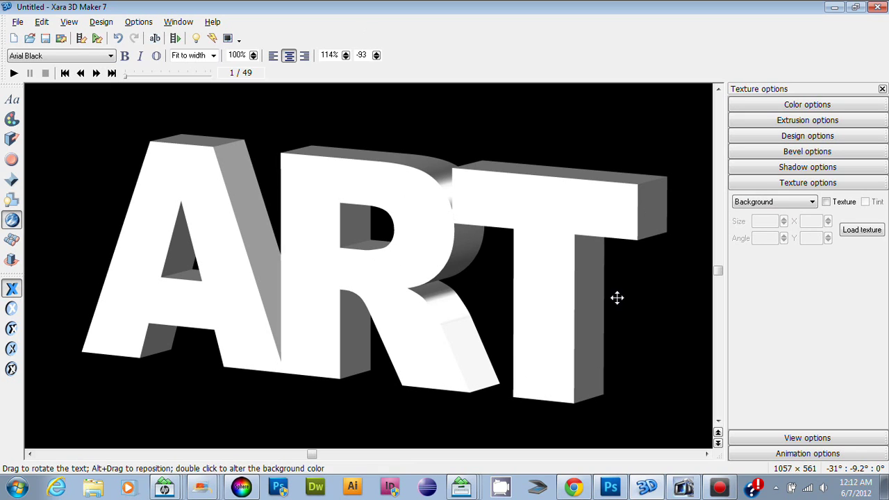
click(781, 202)
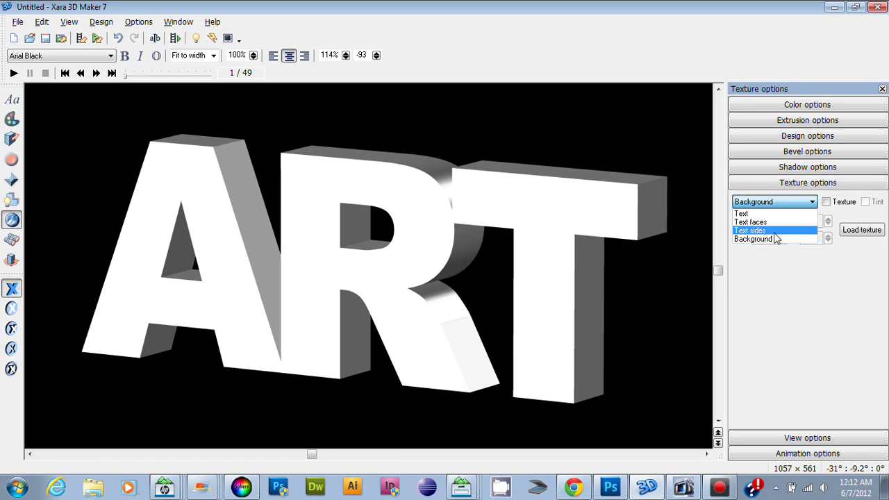
click(777, 223)
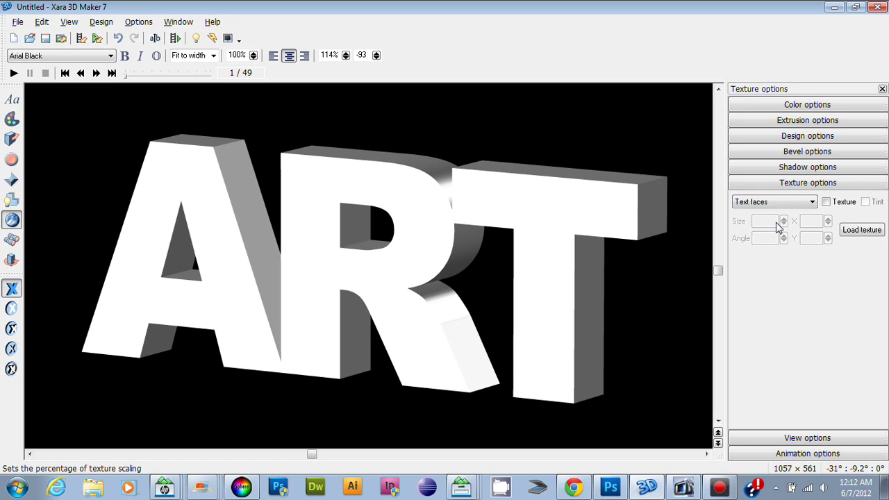
click(825, 202)
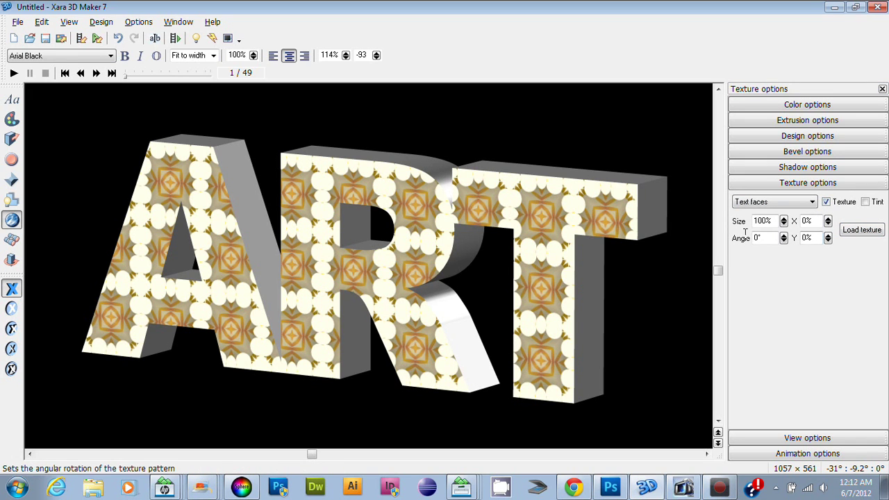
click(861, 230)
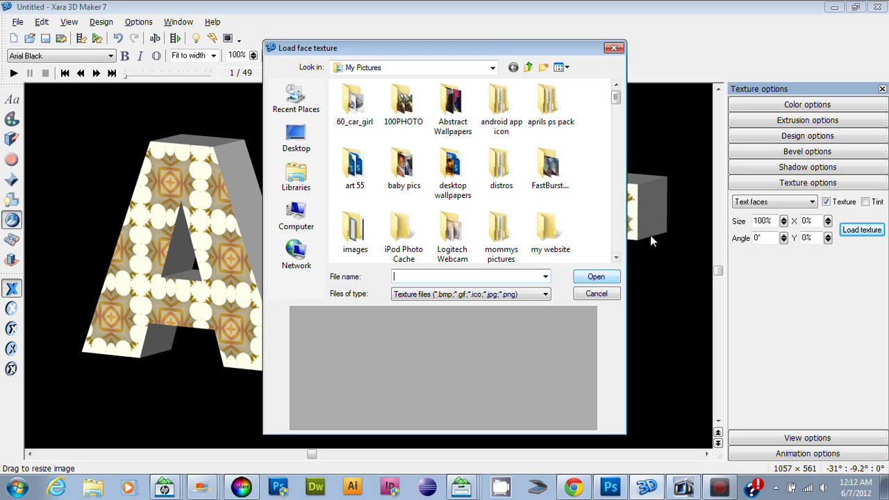
click(614, 49)
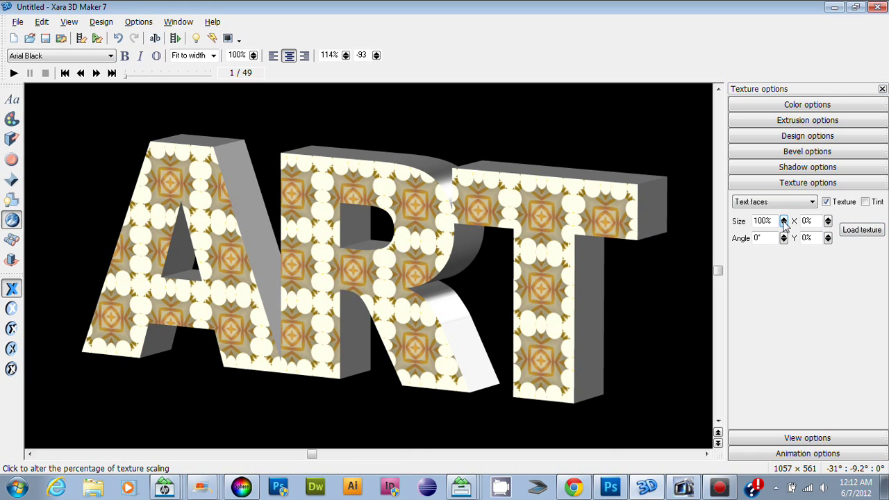
Scale the letter-face pattern to 57.4% and bring up the Load face texture chooser
click(783, 220)
drag(784, 222, 852, 234)
click(853, 232)
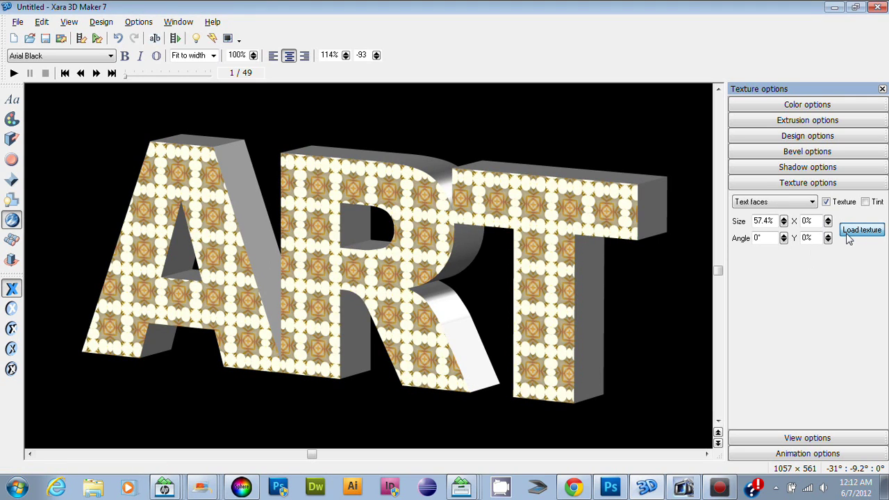
Load the photo SAM_0935 from My Pictures as the letter-face texture
double_click(466, 179)
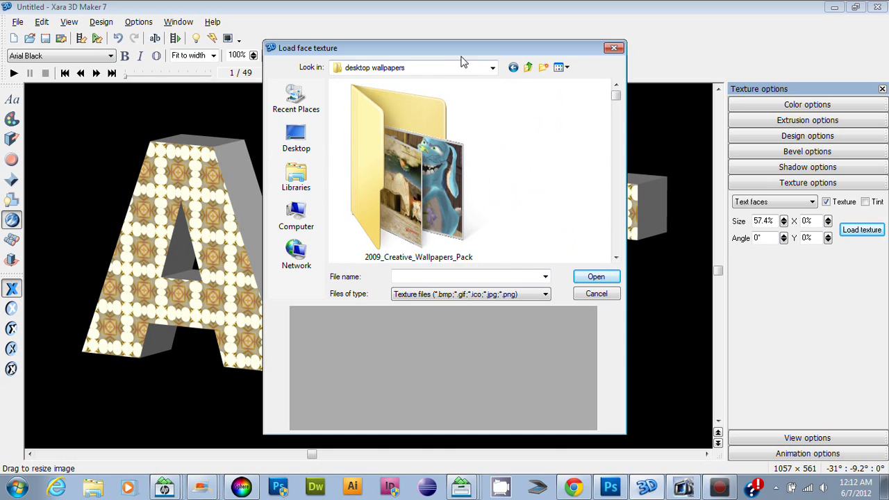
click(527, 66)
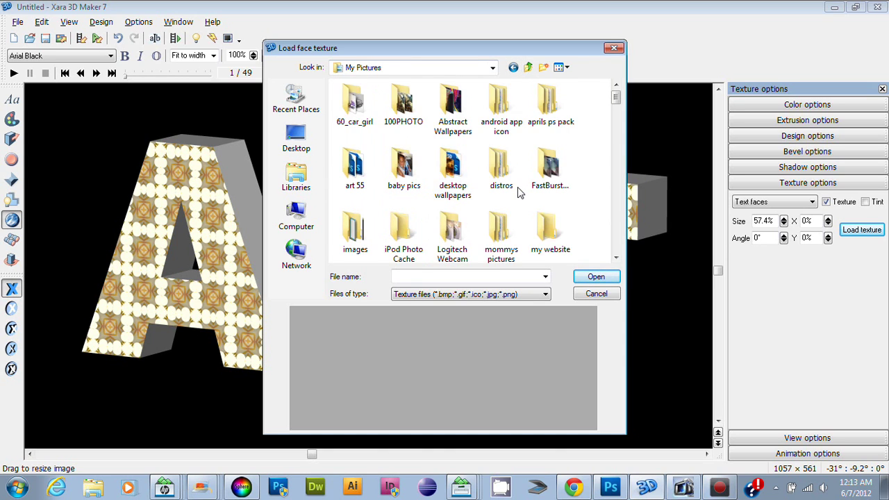
scroll(499, 186, down, 5)
scroll(430, 186, down, 2)
scroll(430, 186, down, 6)
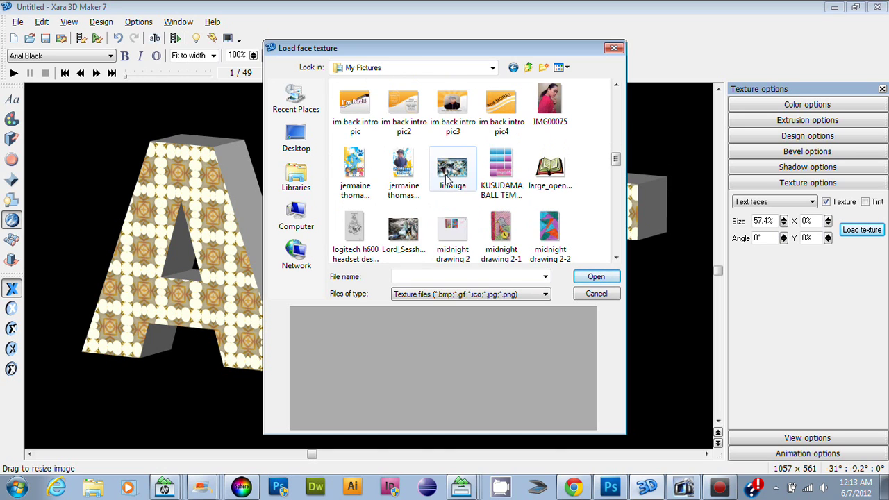
scroll(444, 188, down, 5)
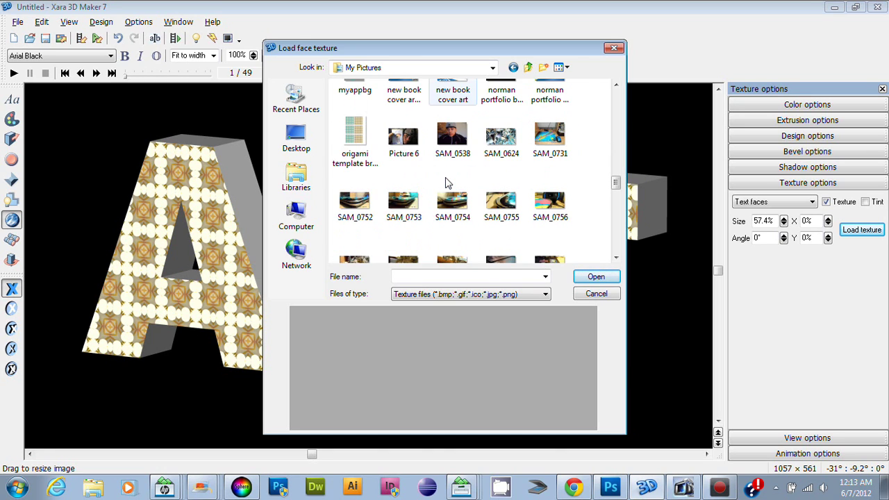
scroll(447, 182, down, 8)
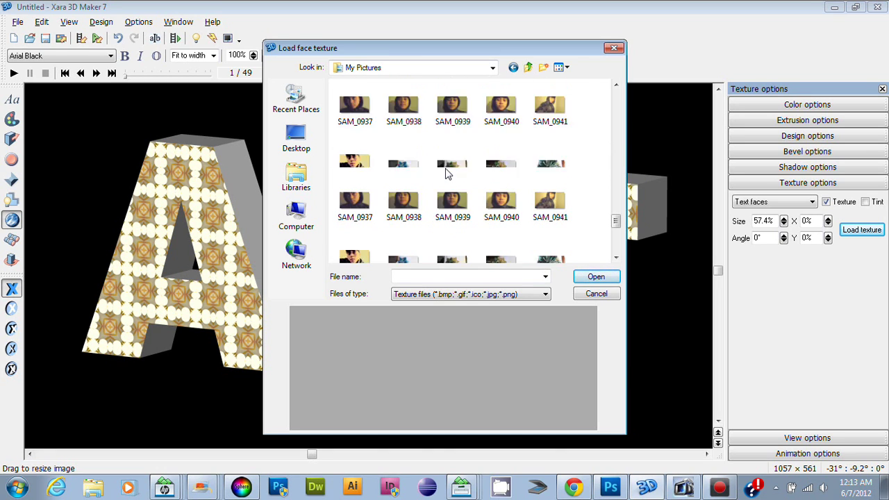
scroll(447, 173, down, 3)
scroll(446, 174, up, 3)
scroll(447, 173, up, 3)
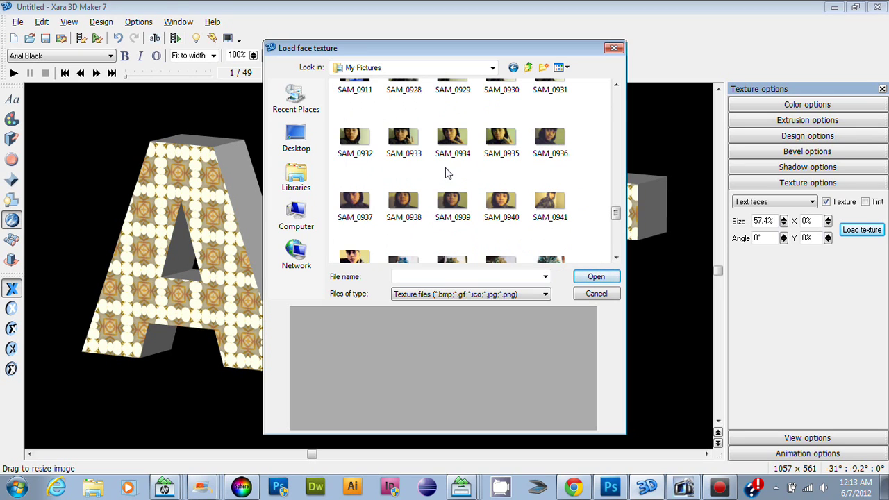
click(517, 145)
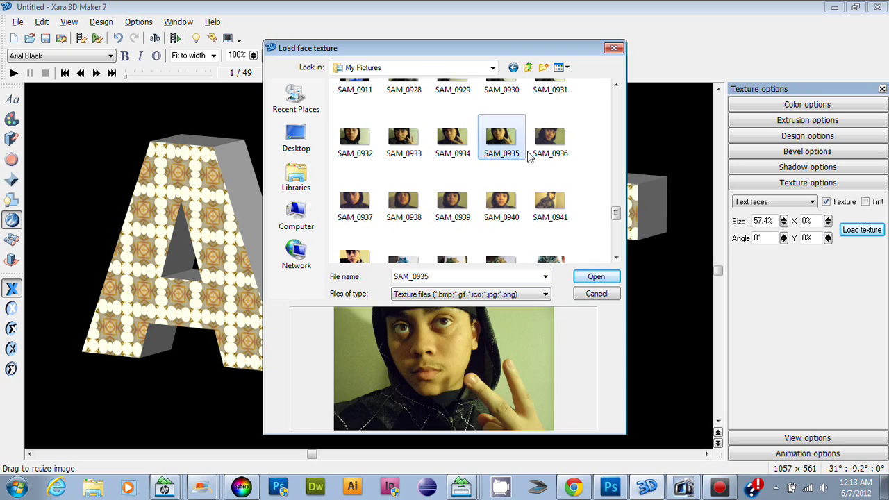
click(592, 276)
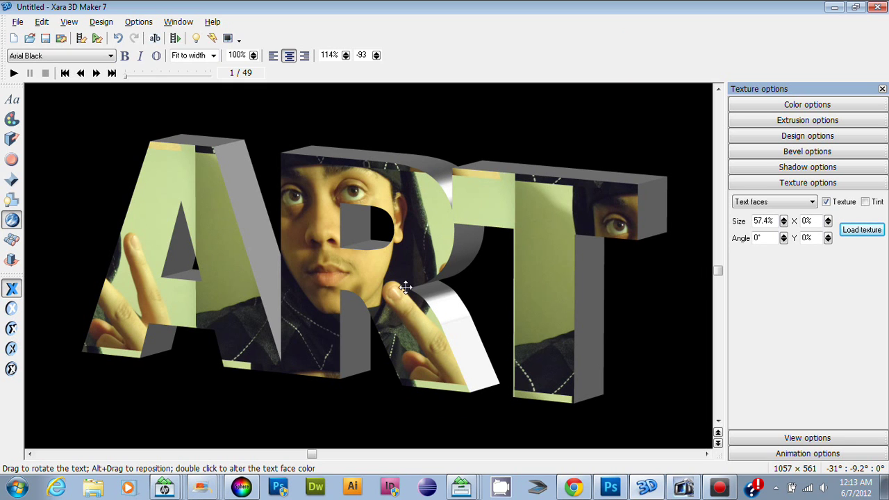
Resize the face photo to 52.9% and rotate the ART text to a steeper angle
drag(354, 284, 415, 279)
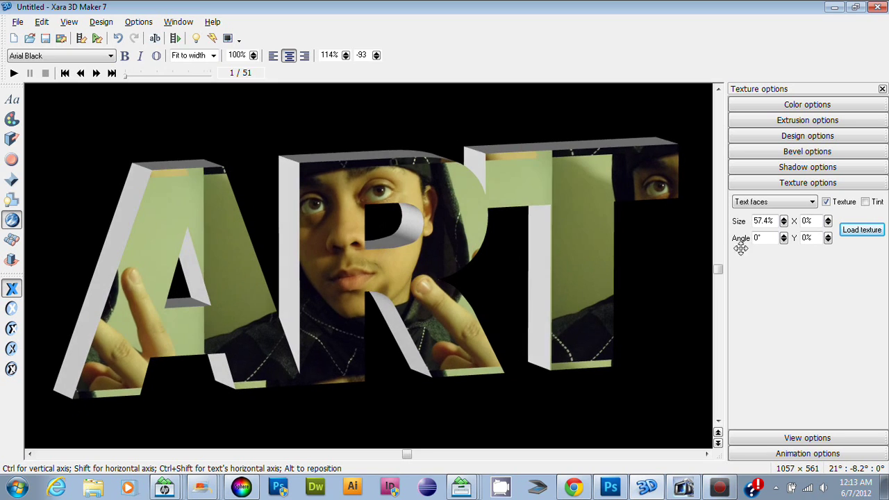
click(784, 222)
mouse_move(785, 224)
mouse_down()
mouse_move(785, 236)
mouse_move(786, 222)
mouse_up()
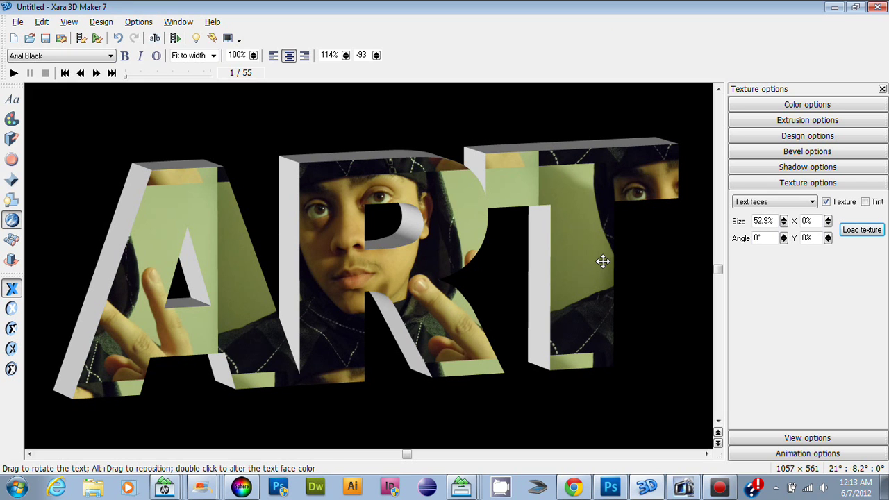
drag(599, 260, 540, 276)
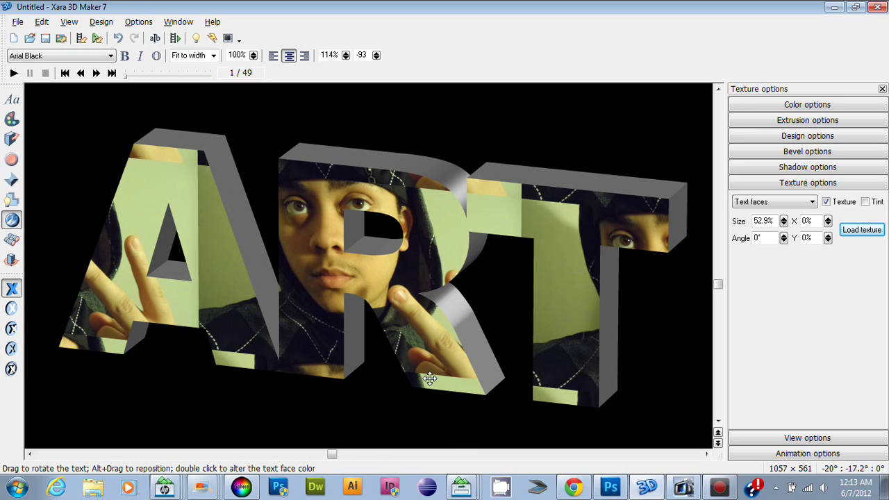
click(849, 232)
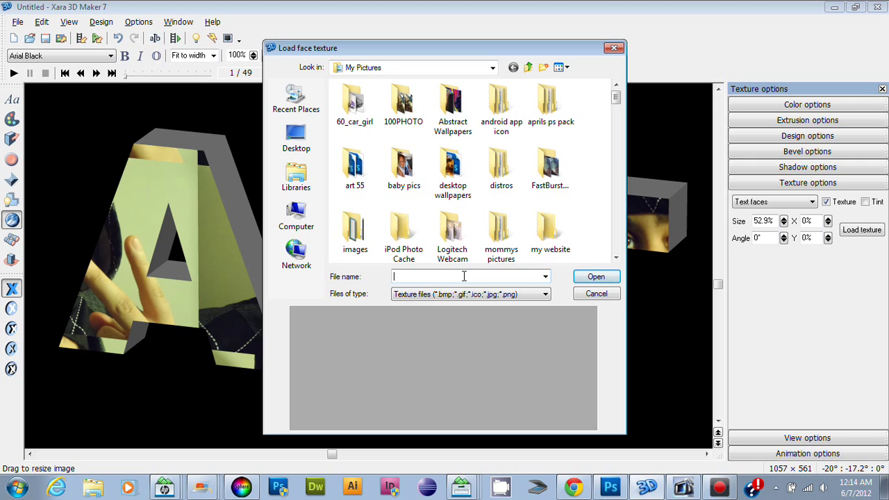
click(600, 295)
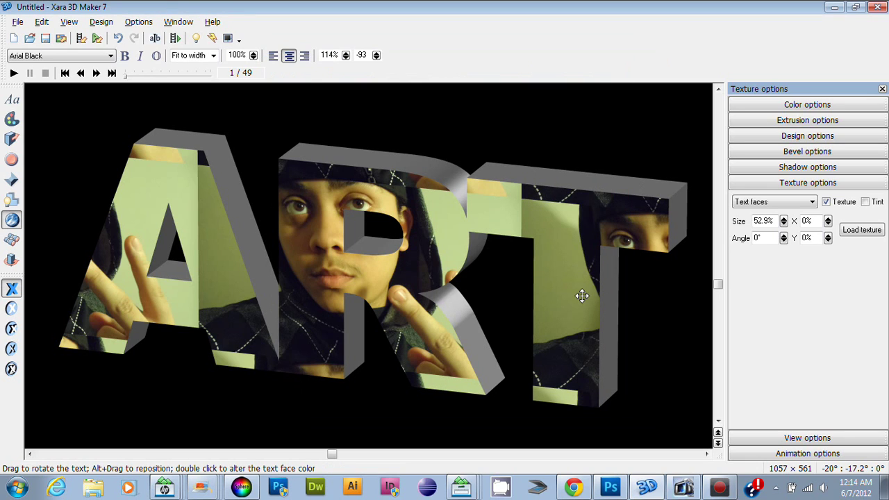